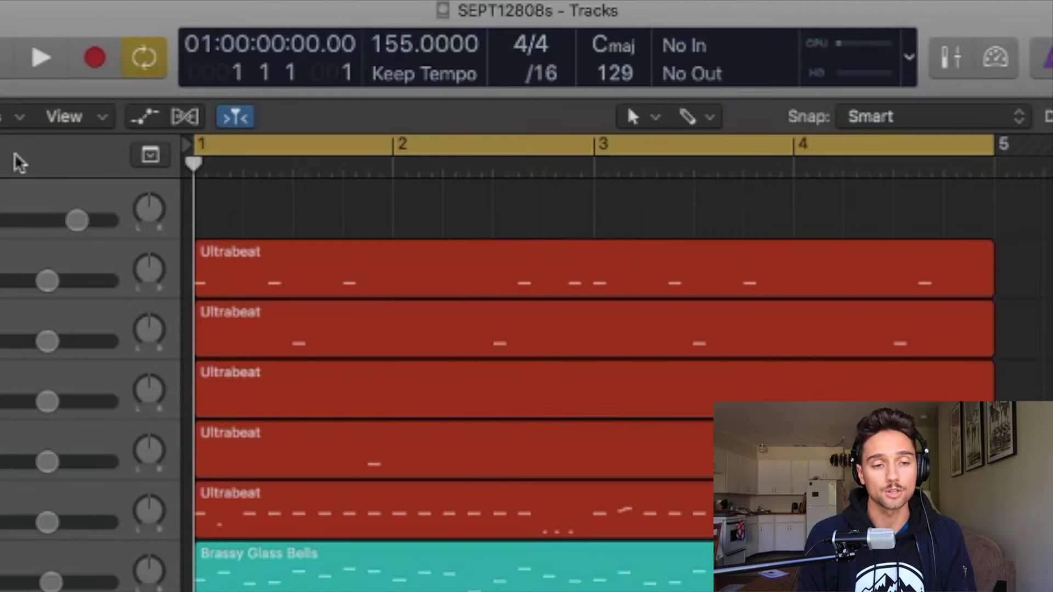
- Add a Software Instrument track with Alchemy (Stereo) and initialize its preset to Default
{"action": "left_click", "coordinate": [329, 160]}
{"action": "key", "text": "Return"}
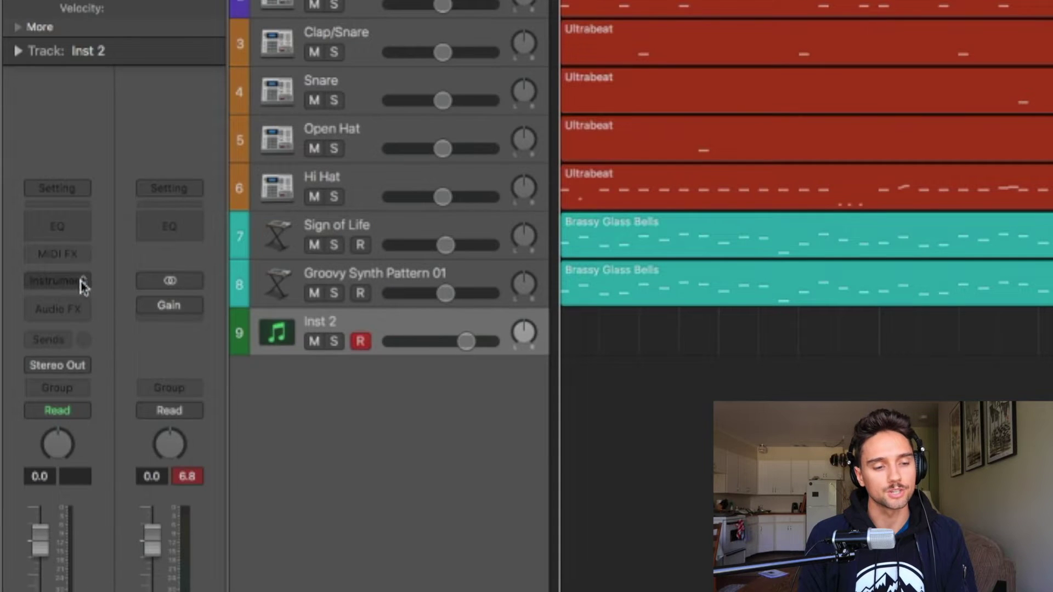
{"action": "left_click", "coordinate": [83, 282]}
{"action": "mouse_move", "coordinate": [82, 334]}
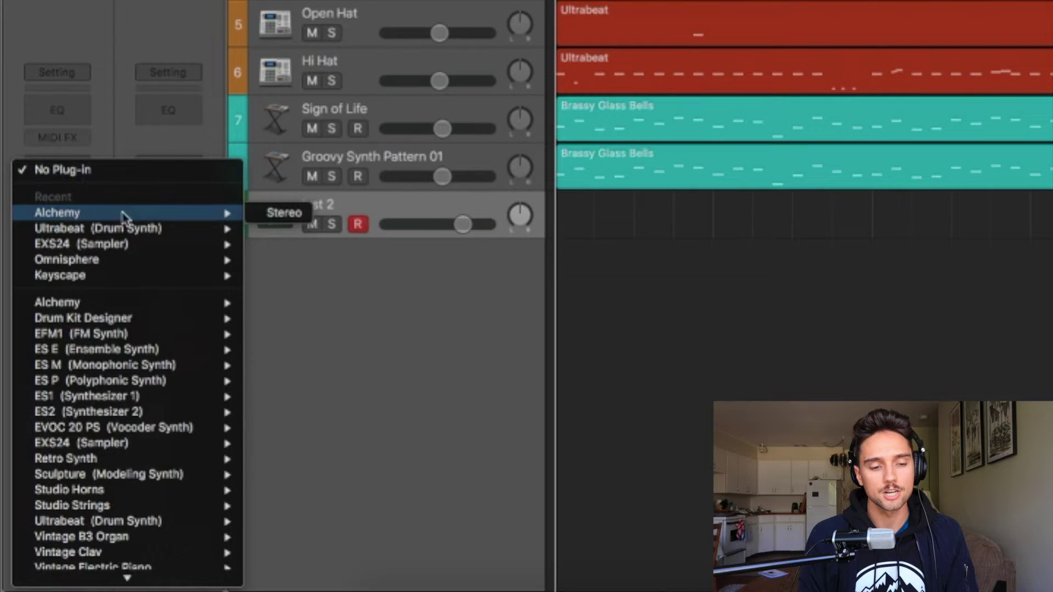
{"action": "left_click", "coordinate": [283, 214]}
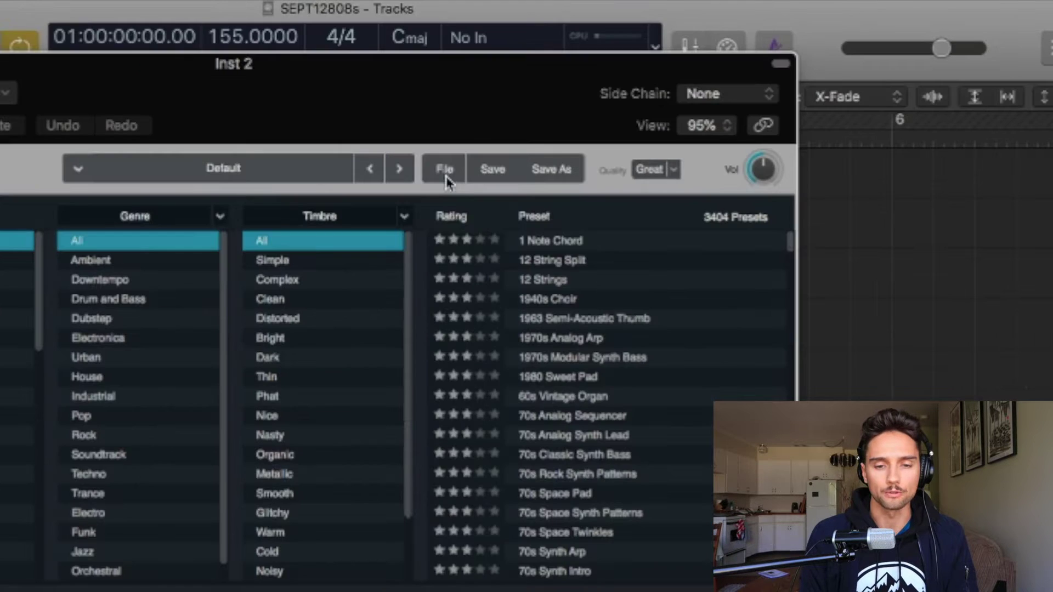
{"action": "left_click", "coordinate": [627, 110]}
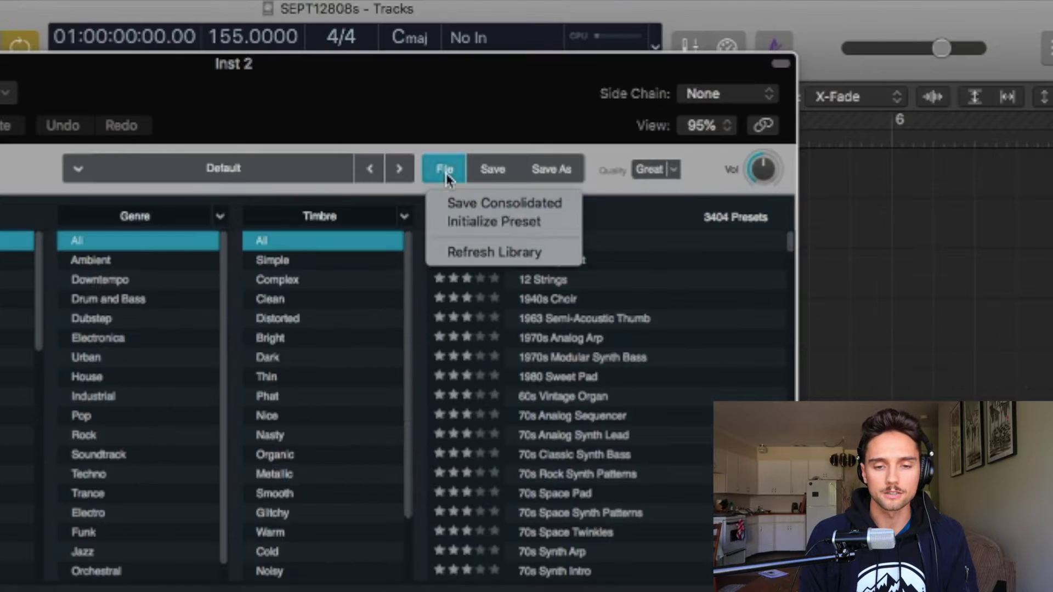
{"action": "left_click", "coordinate": [642, 142]}
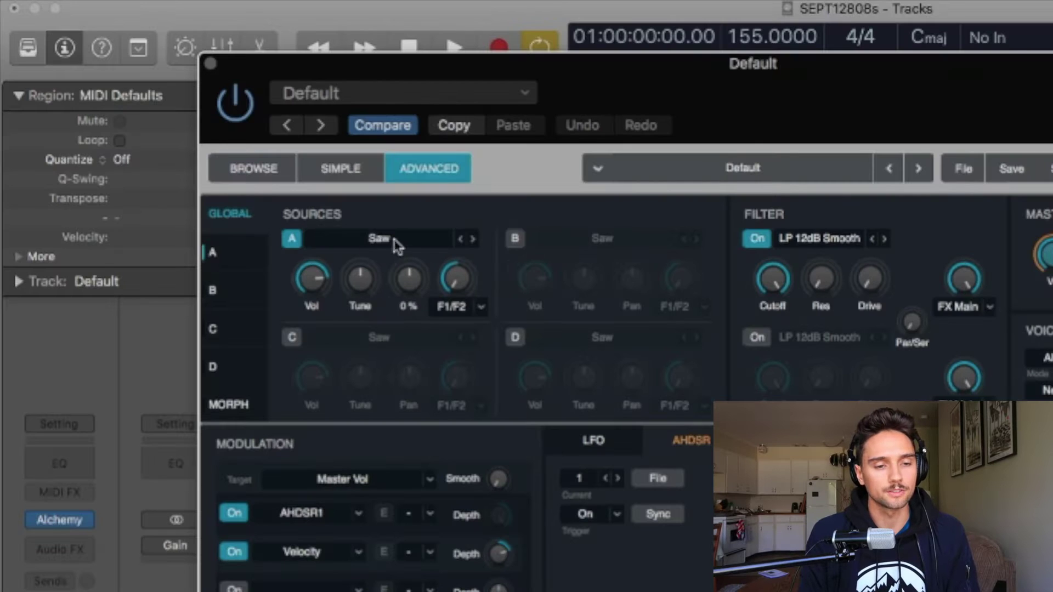
- Open Import Audio for source A and browse to the TH - En Holiday 808 folder
{"action": "left_click", "coordinate": [393, 245]}
{"action": "left_click", "coordinate": [386, 267]}
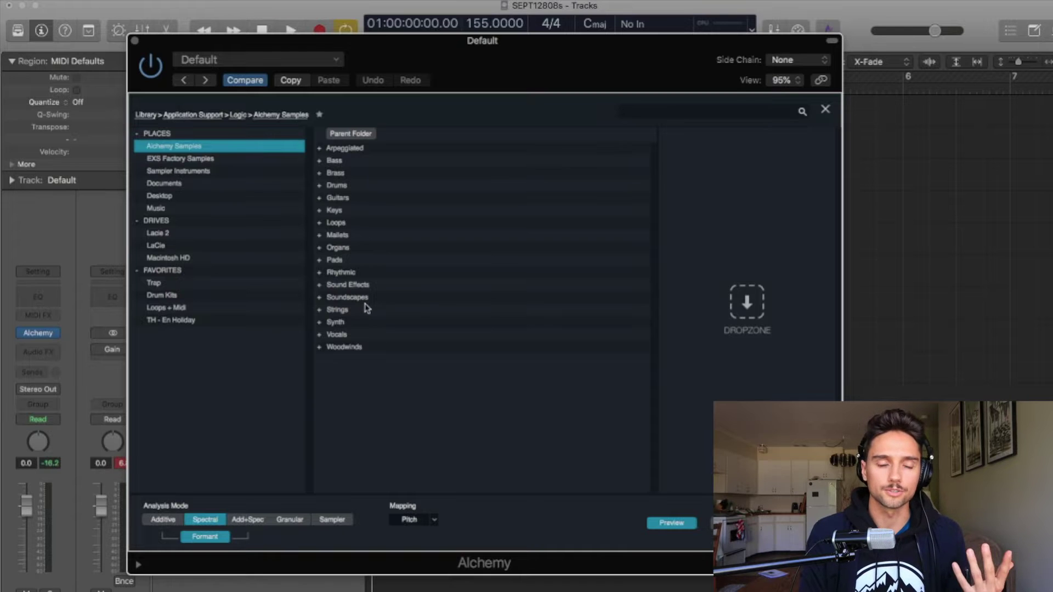
{"action": "left_click", "coordinate": [171, 320]}
{"action": "double_click", "coordinate": [340, 147]}
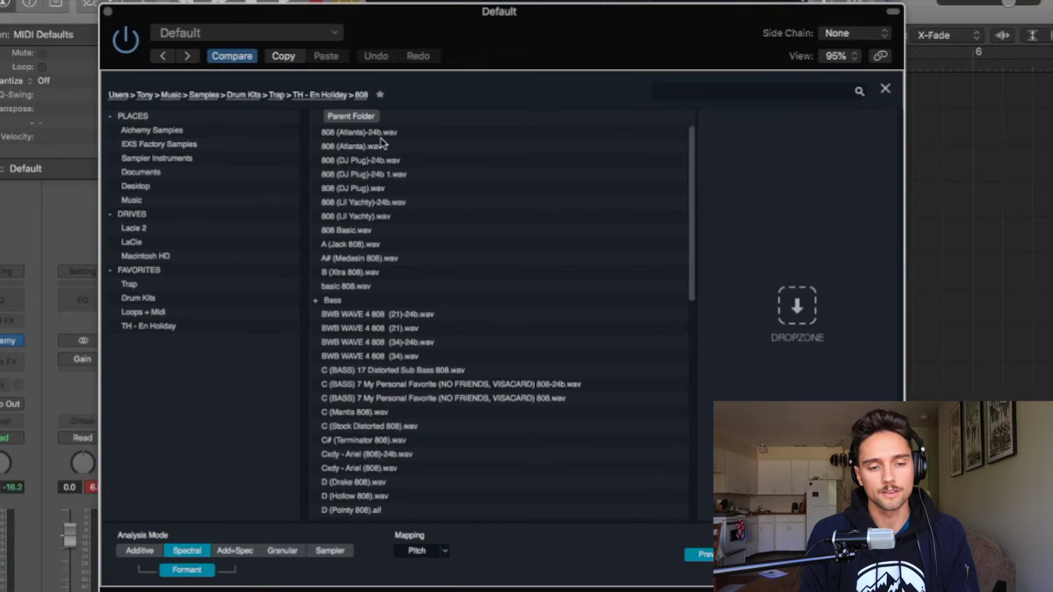
- Preview the 808 samples in the folder, landing on 808 Basic.wav
{"action": "key", "text": "Down"}
{"action": "key", "text": "Down"}
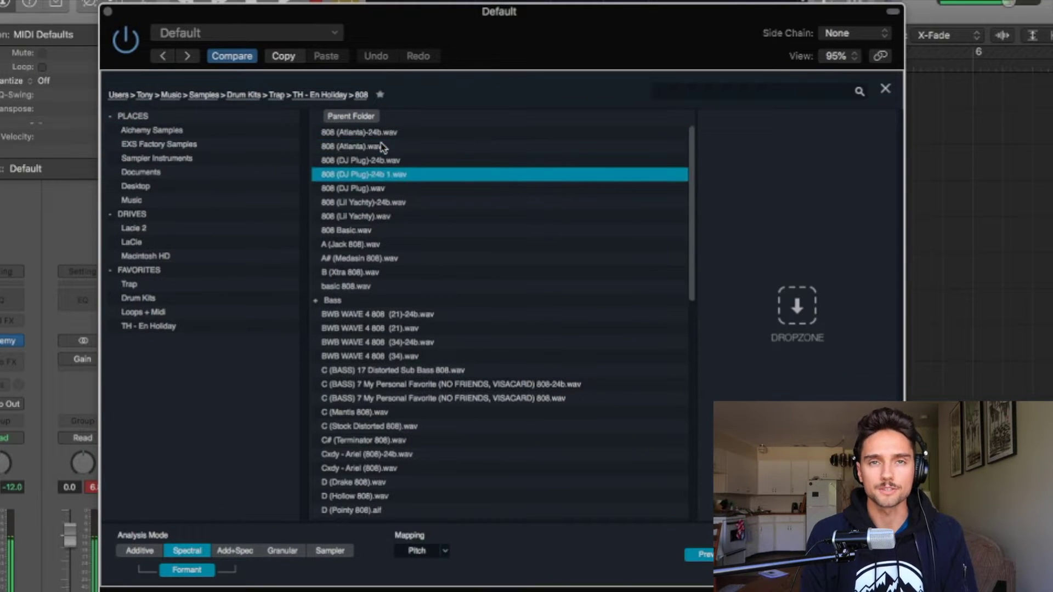
{"action": "key", "text": "Down"}
{"action": "key", "text": "Down"}
{"action": "key", "text": "Down"}
{"action": "key", "text": "Down"}
{"action": "key", "text": "Down"}
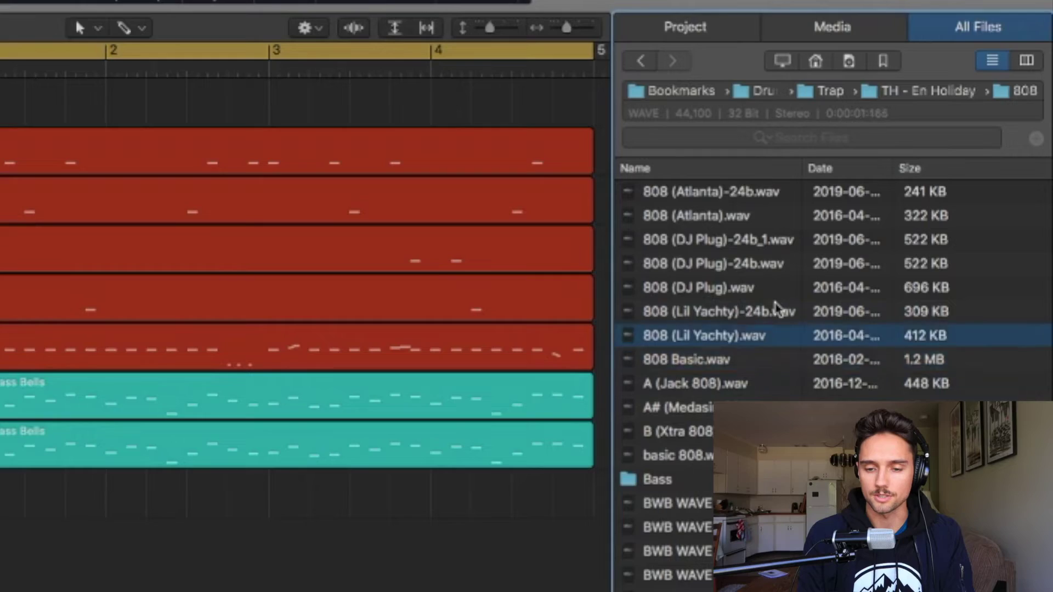
{"action": "key", "text": "Down"}
{"action": "key", "text": "Down"}
{"action": "key", "text": "Up"}
{"action": "key", "text": "Up"}
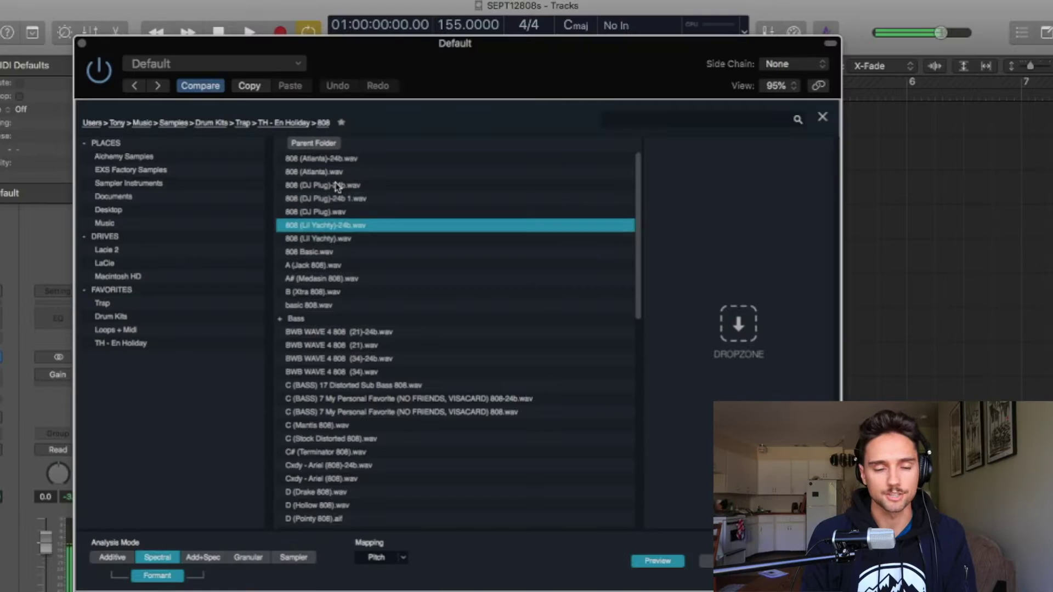
{"action": "key", "text": "Down"}
{"action": "key", "text": "Down"}
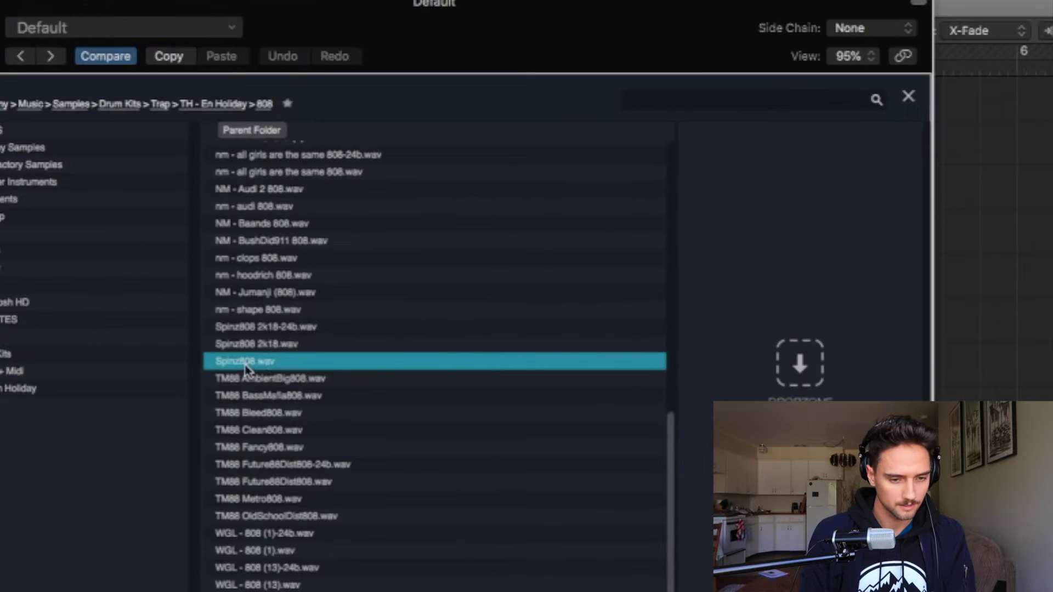
- Import the 'nm - all girls are the same 808' sample into source A using Sampler analysis mode
{"action": "key", "text": "Up"}
{"action": "key", "text": "Up"}
{"action": "key", "text": "Up"}
{"action": "key", "text": "Up"}
{"action": "key", "text": "Up"}
{"action": "key", "text": "Up"}
{"action": "key", "text": "Up"}
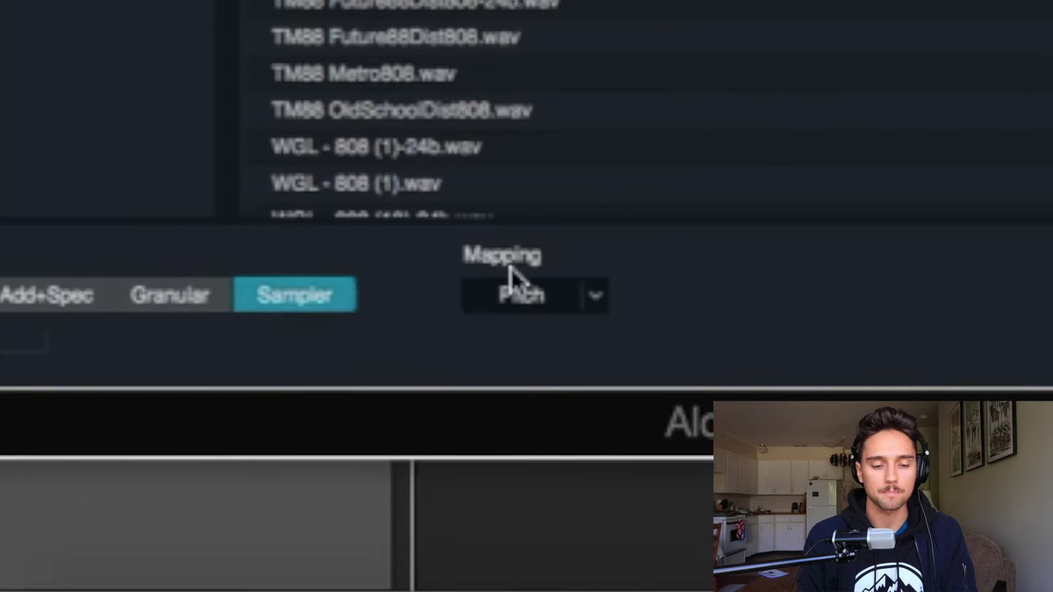
{"action": "left_click", "coordinate": [743, 405]}
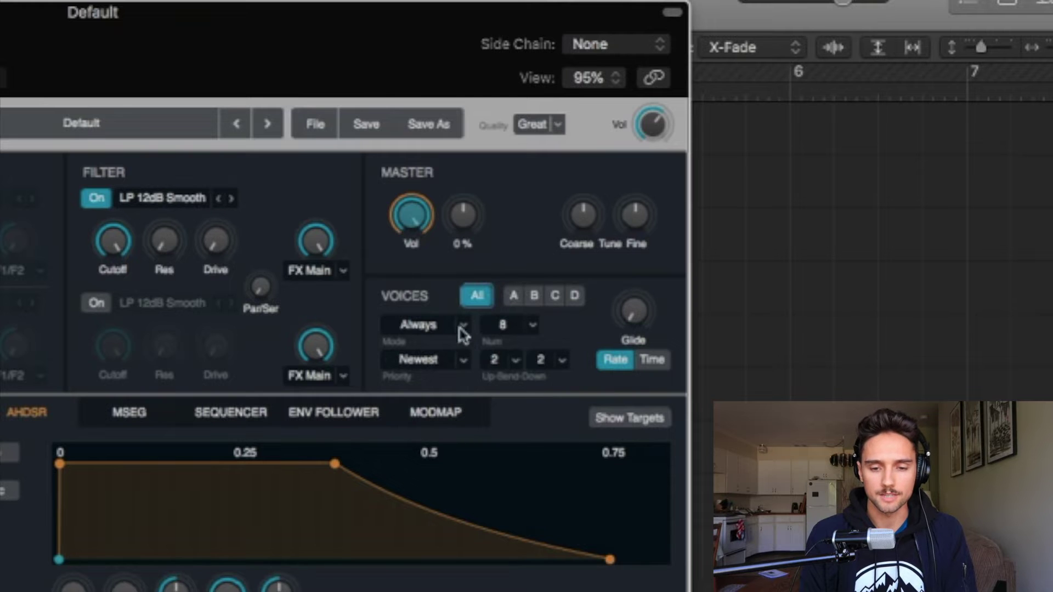
- Set source A's voice mode to Legato and its number of voices from 8 to 1
{"action": "left_click", "coordinate": [513, 296]}
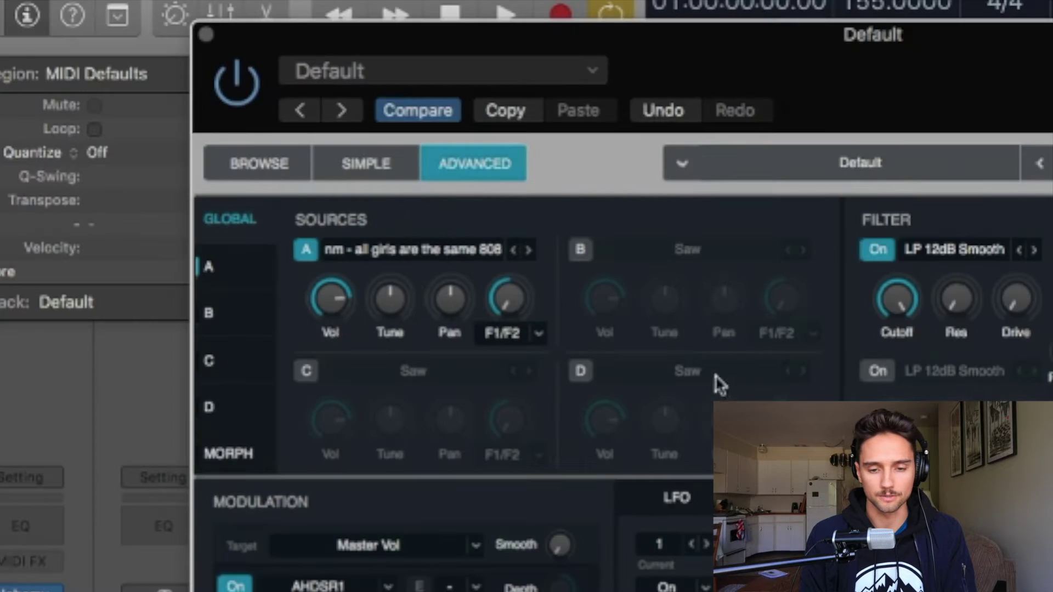
{"action": "left_click", "coordinate": [450, 325]}
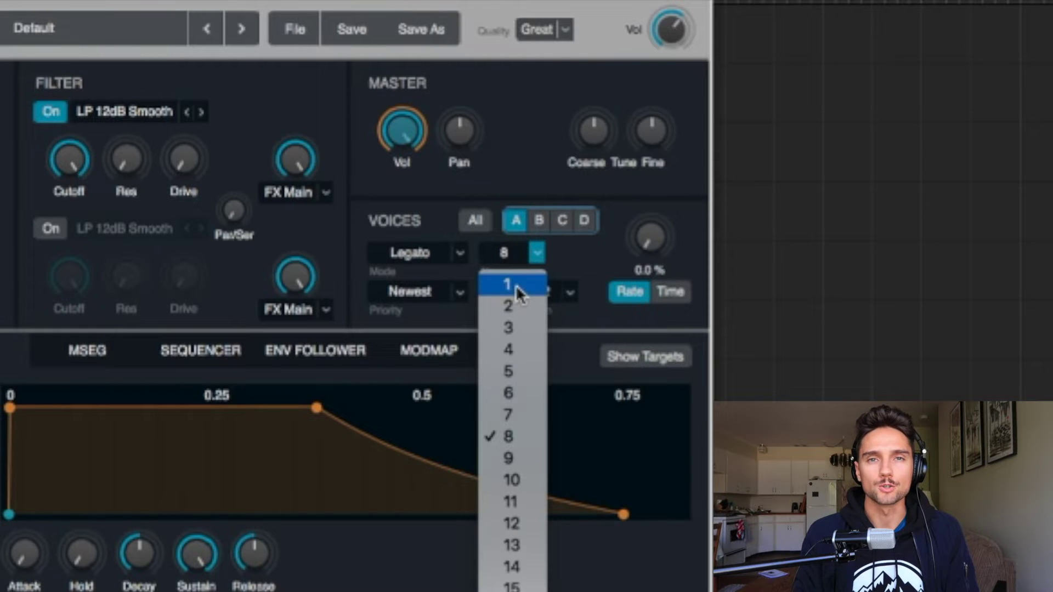
{"action": "left_click", "coordinate": [515, 284]}
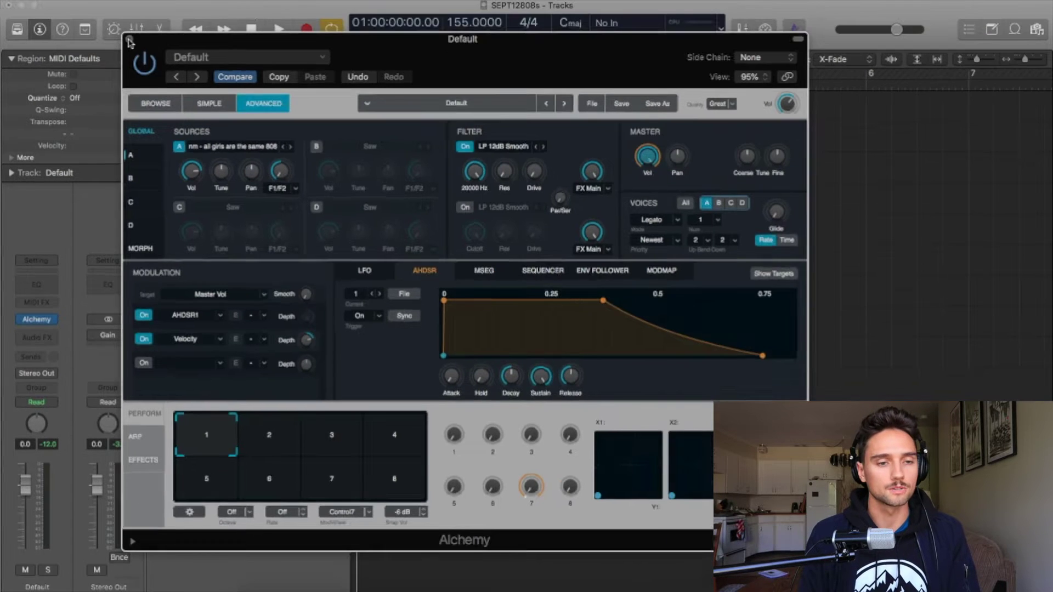
- Close Alchemy, select the Kick through Hi Hat tracks, and preview a piano-roll pitch
{"action": "key", "text": "super+w"}
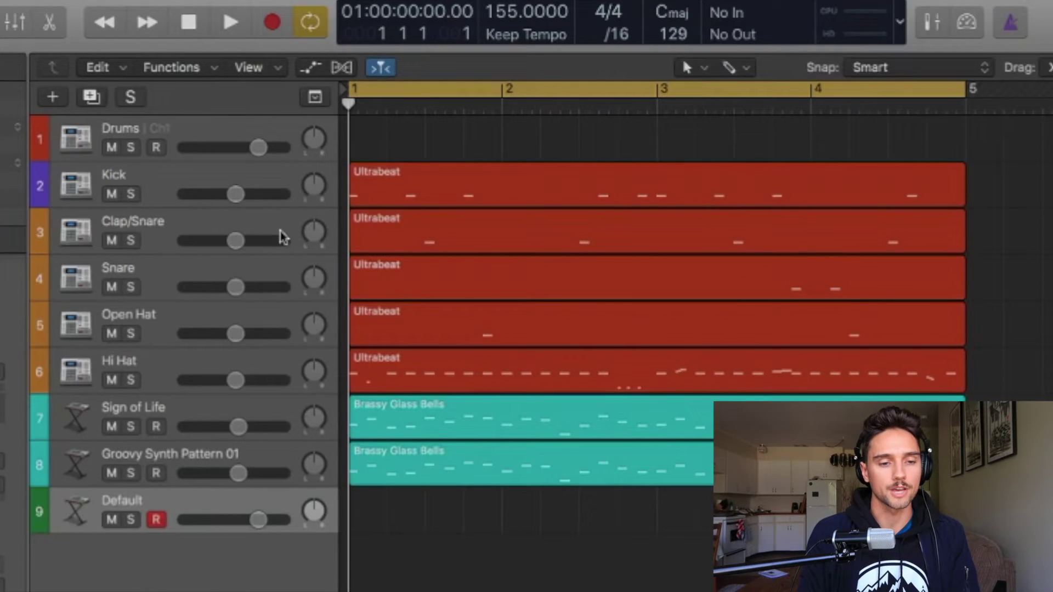
{"action": "left_click", "coordinate": [311, 137]}
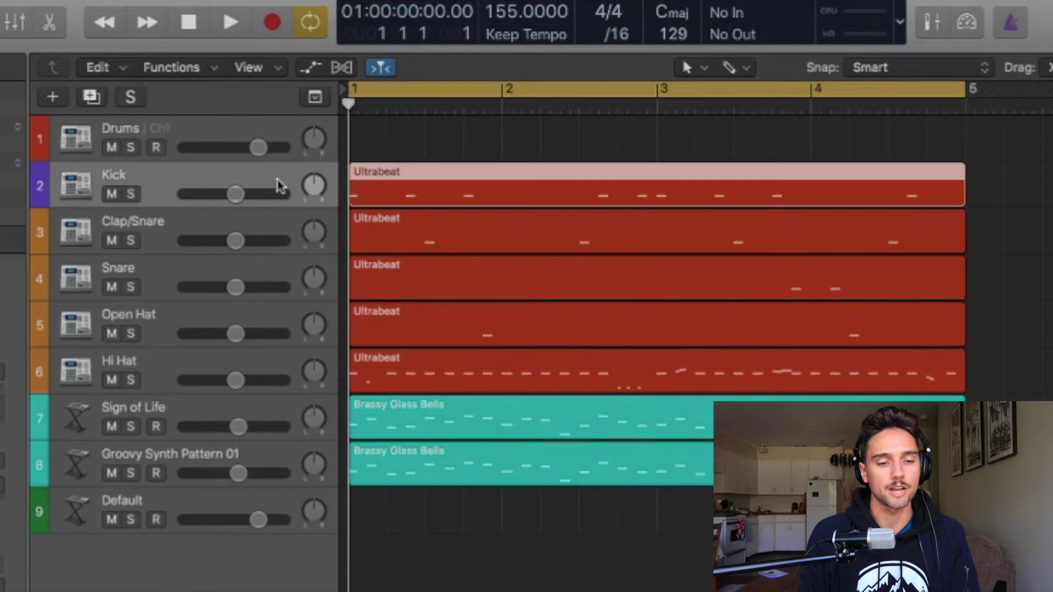
{"action": "left_click", "coordinate": [400, 372], "text": "shift"}
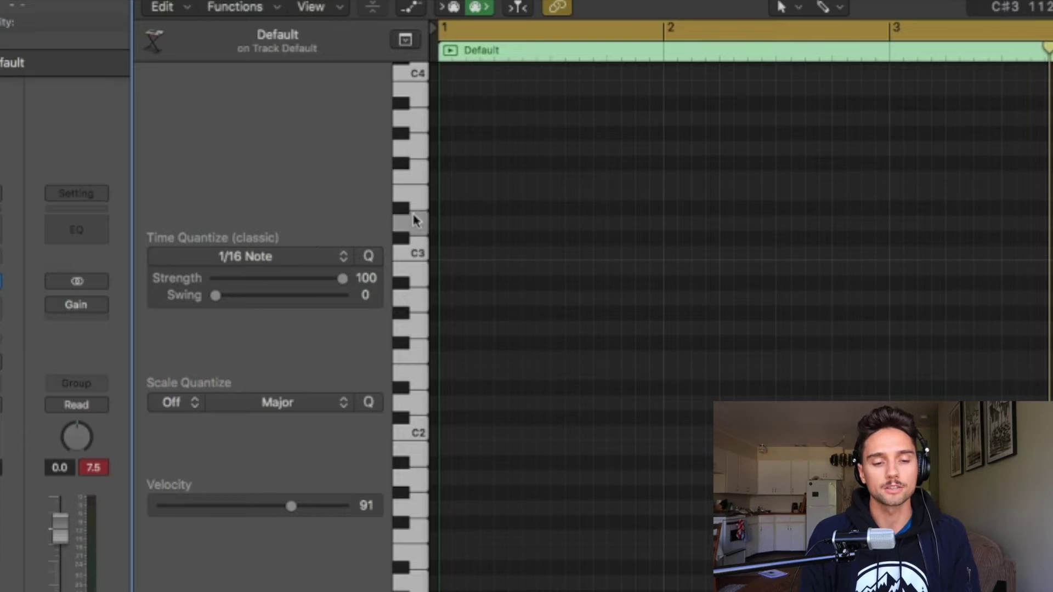
{"action": "left_click", "coordinate": [415, 195]}
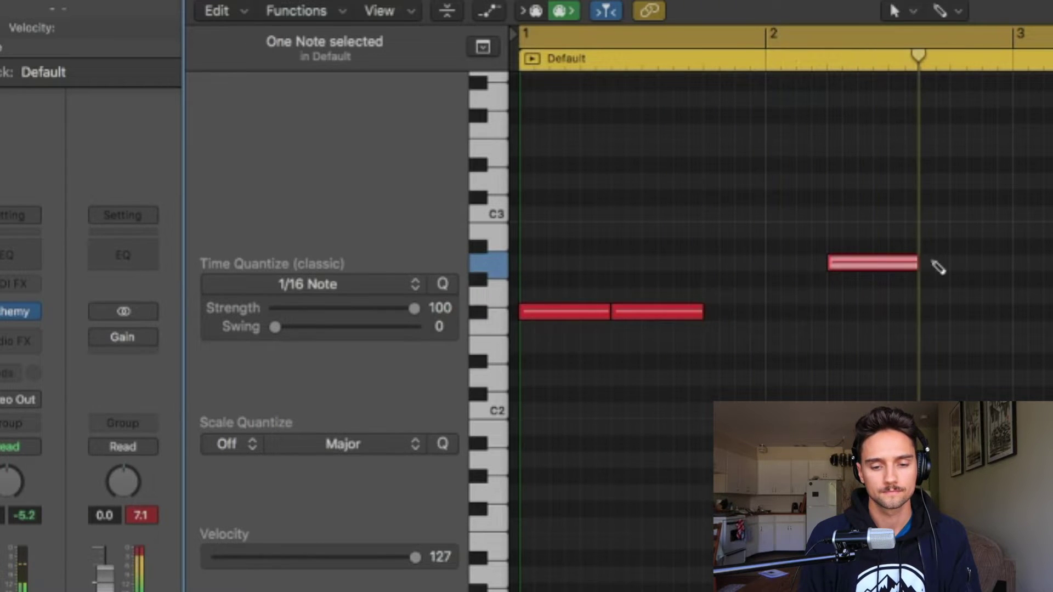
- Draw the 808 bass notes in the Piano Roll, including one at bar 3 on D2
{"action": "left_click", "coordinate": [938, 268]}
{"action": "left_click_drag", "start_coordinate": [1035, 350], "coordinate": [1035, 386]}
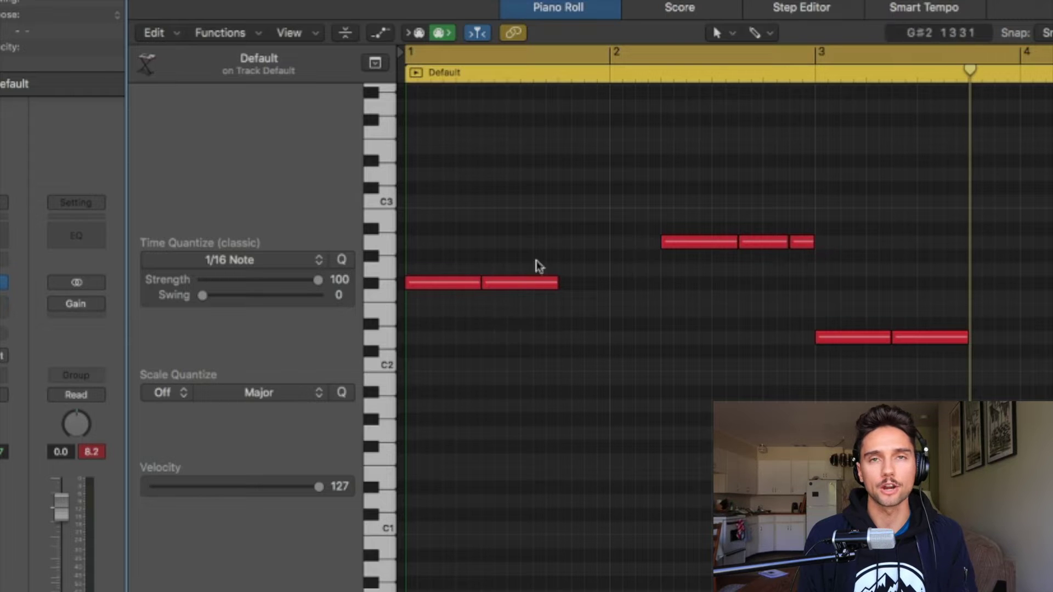
{"action": "left_click", "coordinate": [449, 281]}
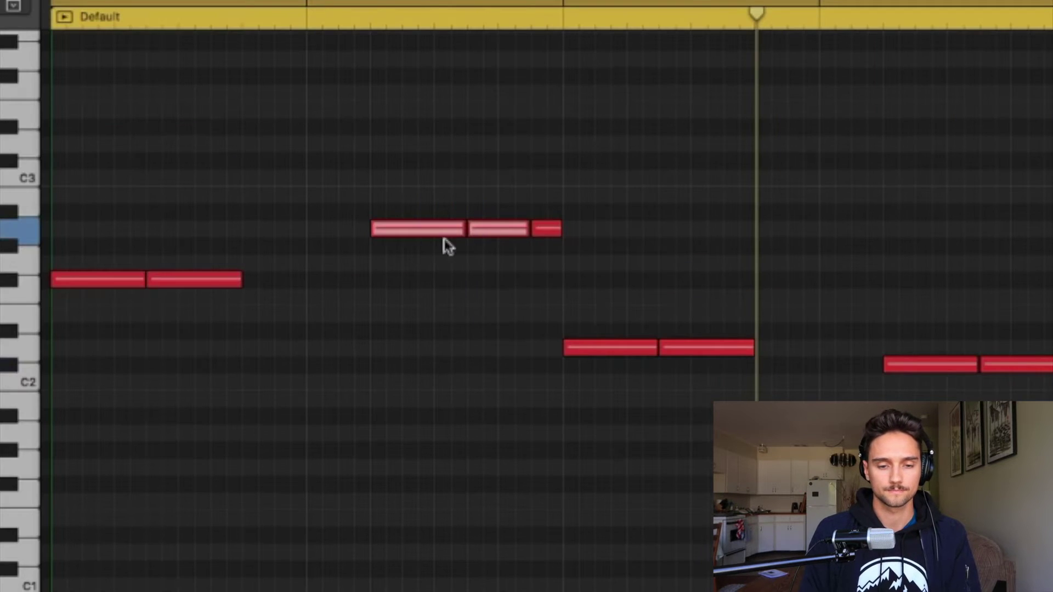
{"action": "scroll", "coordinate": [400, 178], "scroll_direction": "up", "scroll_amount": 10}
{"action": "scroll", "coordinate": [329, 376], "scroll_direction": "down", "scroll_amount": 1}
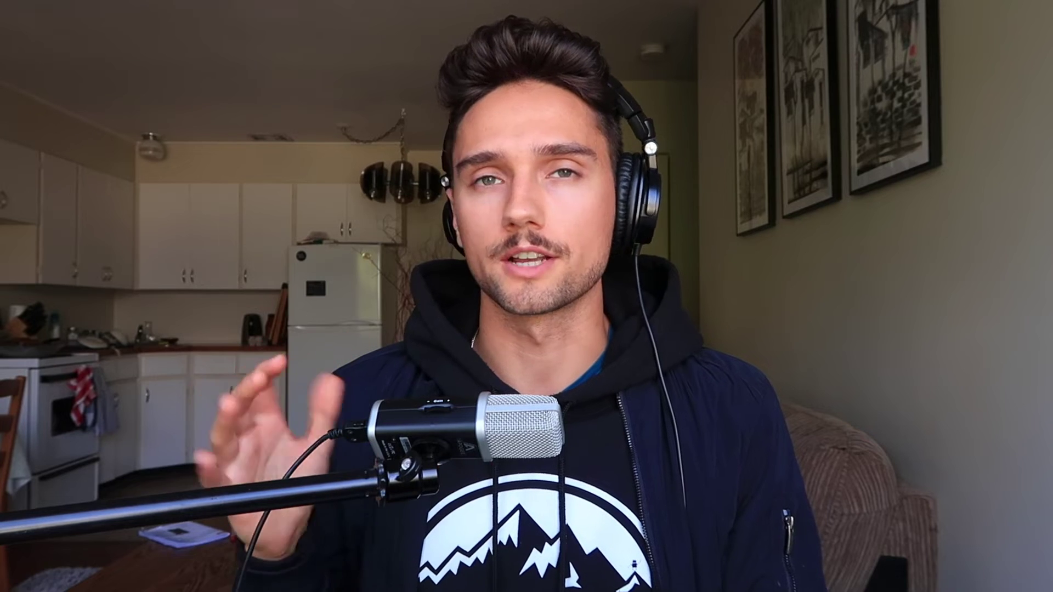
- Set the Default track's Alchemy filter type to LP 12dB Gritty
{"action": "left_click", "coordinate": [96, 45]}
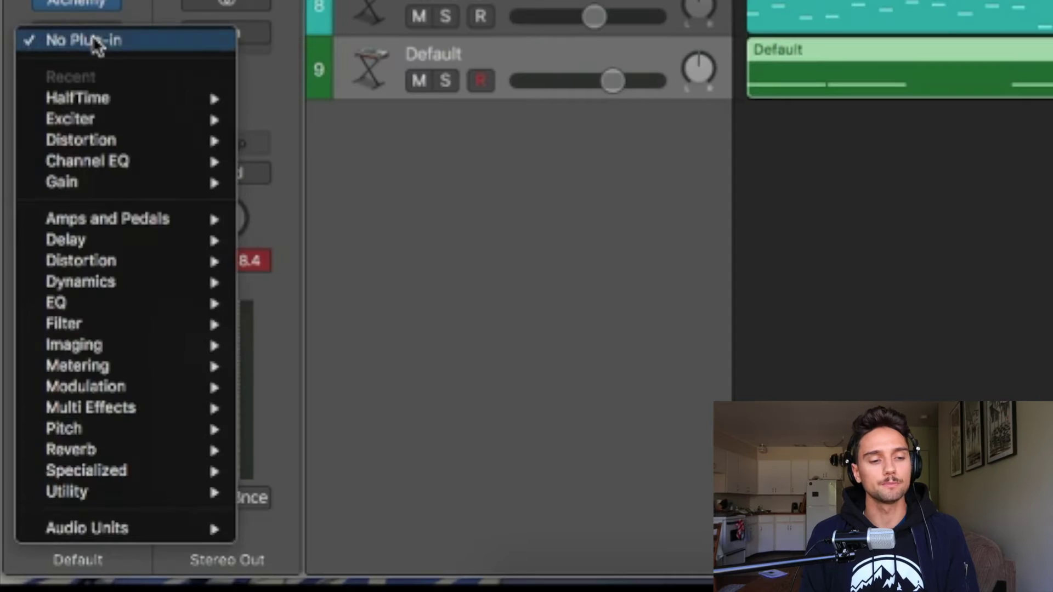
{"action": "left_click", "coordinate": [542, 64]}
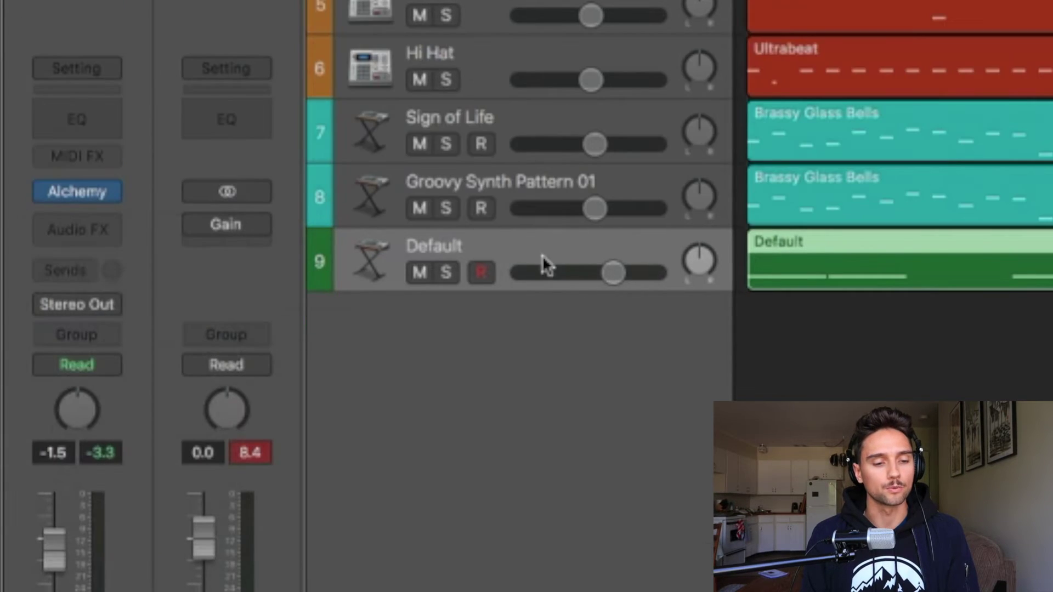
{"action": "left_click", "coordinate": [84, 191]}
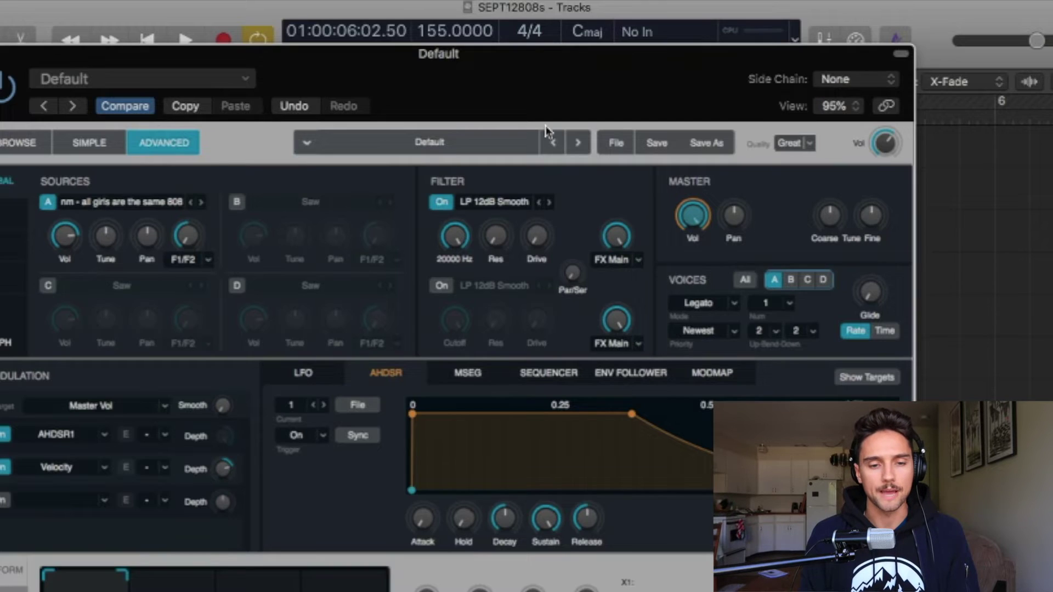
{"action": "left_click", "coordinate": [494, 203]}
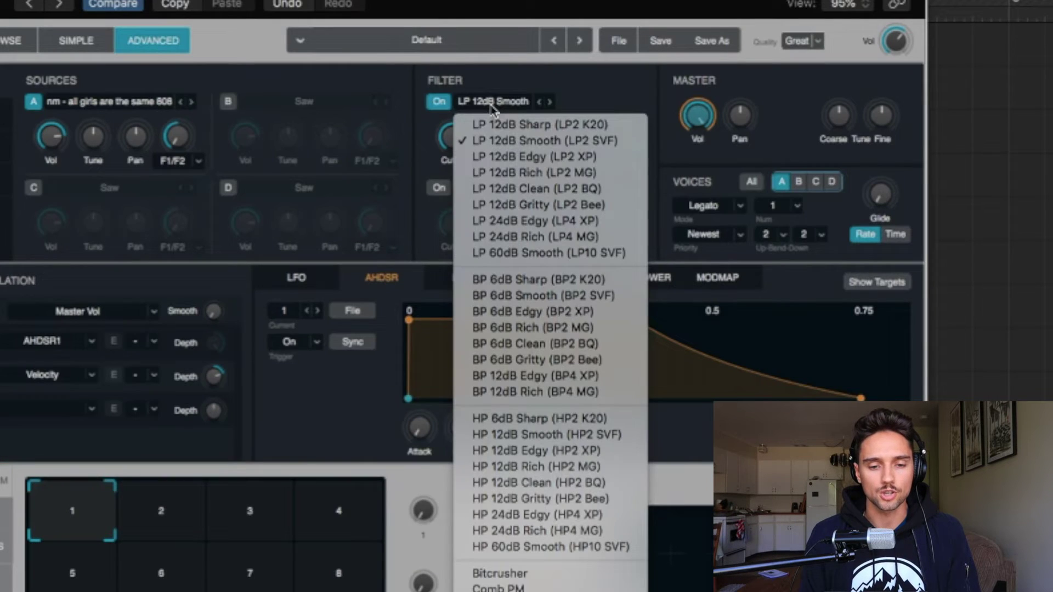
{"action": "left_click", "coordinate": [561, 205]}
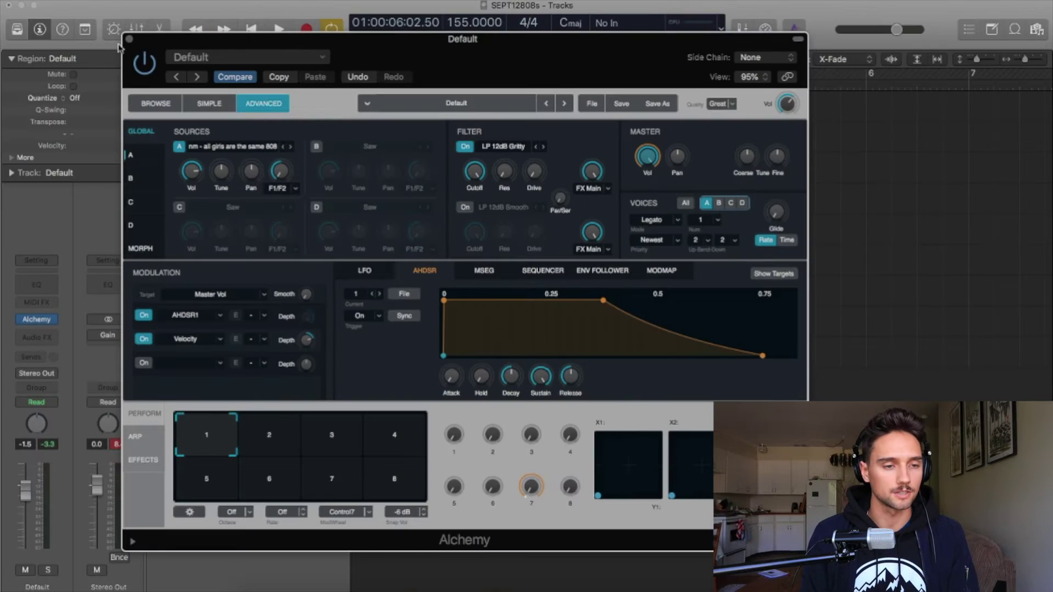
{"action": "left_click", "coordinate": [129, 40]}
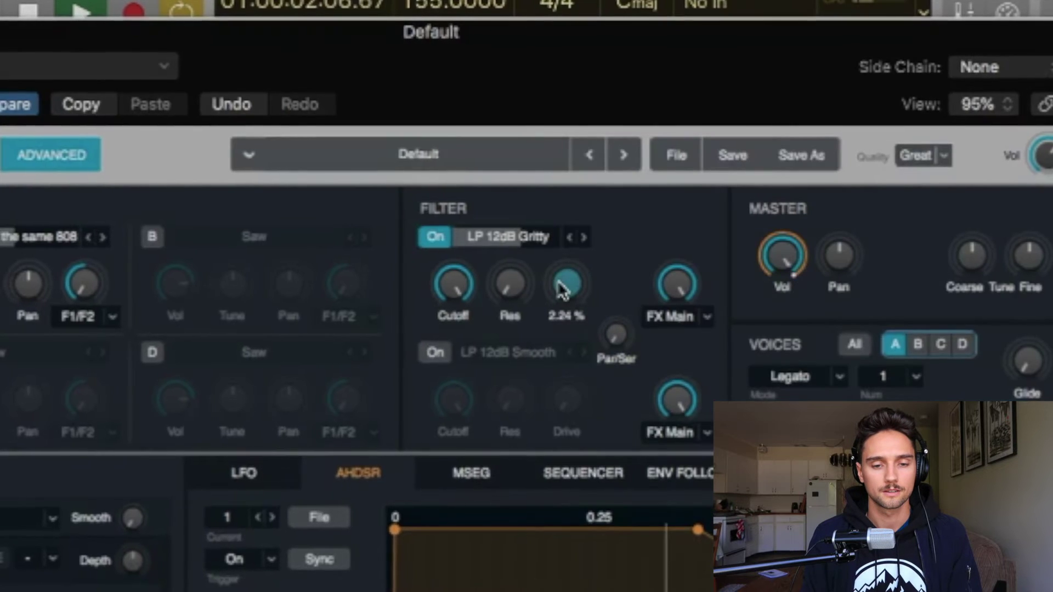
- Turn Alchemy's Filter Drive knob up to about 11%
{"action": "left_click_drag", "start_coordinate": [551, 271], "coordinate": [523, 271]}
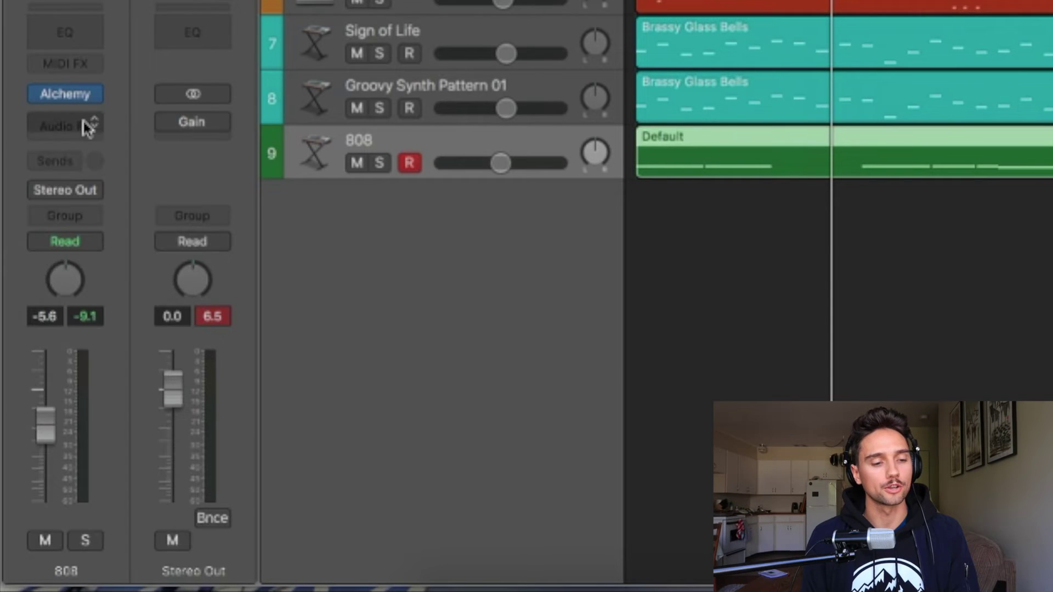
- Insert a stereo Distortion on the 808 track, adjust its drive, and set output to -5.5 dB
{"action": "left_click", "coordinate": [45, 338]}
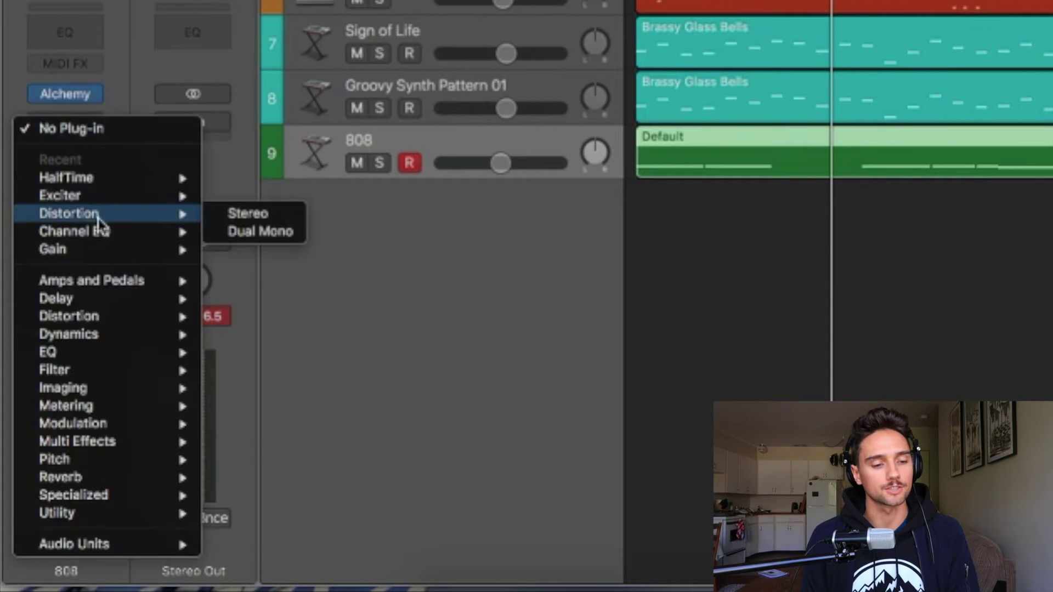
{"action": "left_click", "coordinate": [241, 214]}
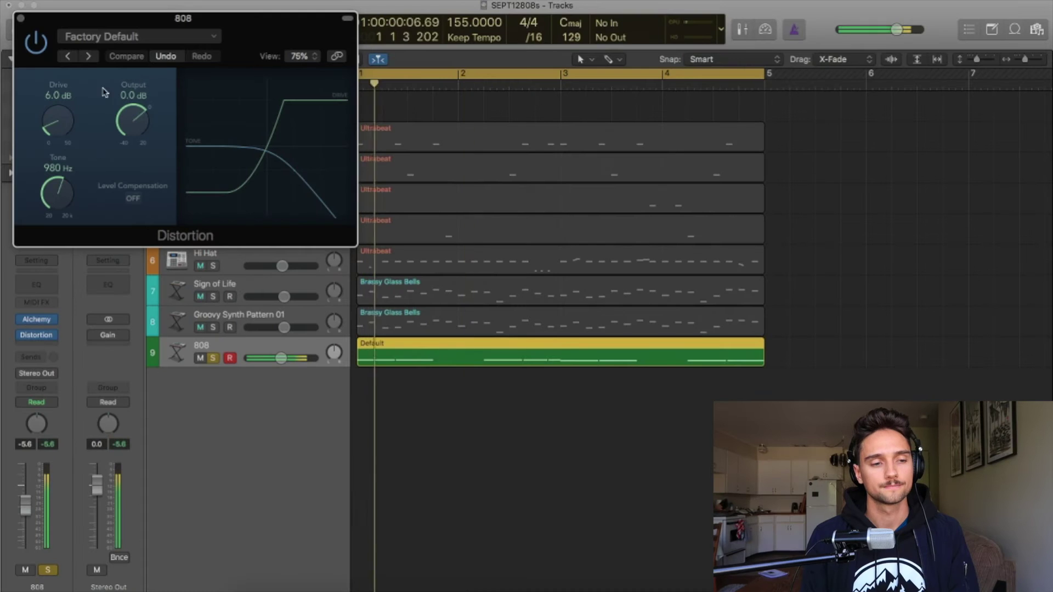
{"action": "left_click_drag", "start_coordinate": [104, 225], "coordinate": [105, 218]}
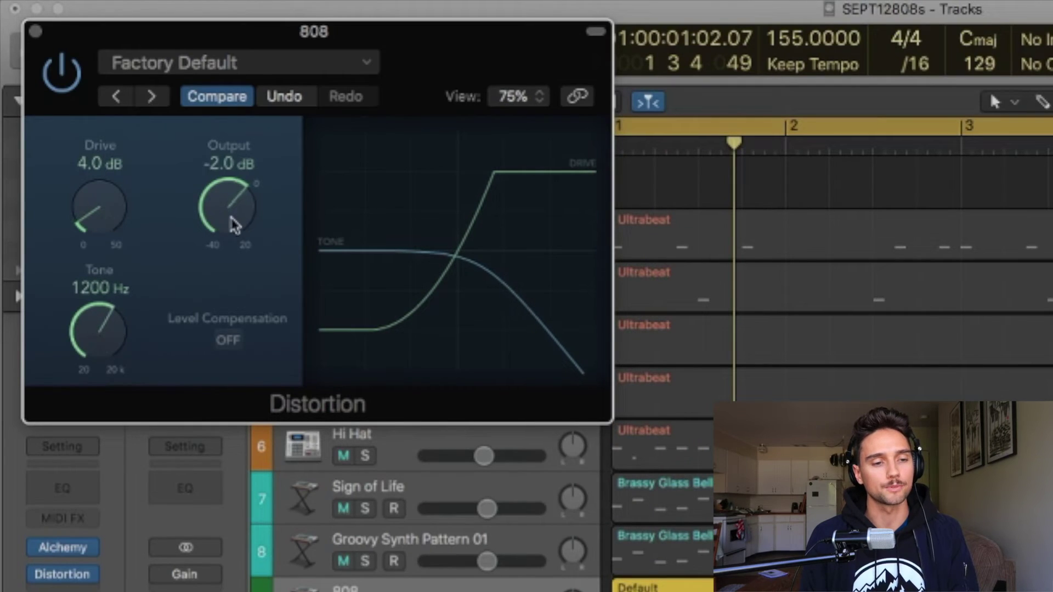
{"action": "left_click_drag", "start_coordinate": [235, 224], "coordinate": [254, 216]}
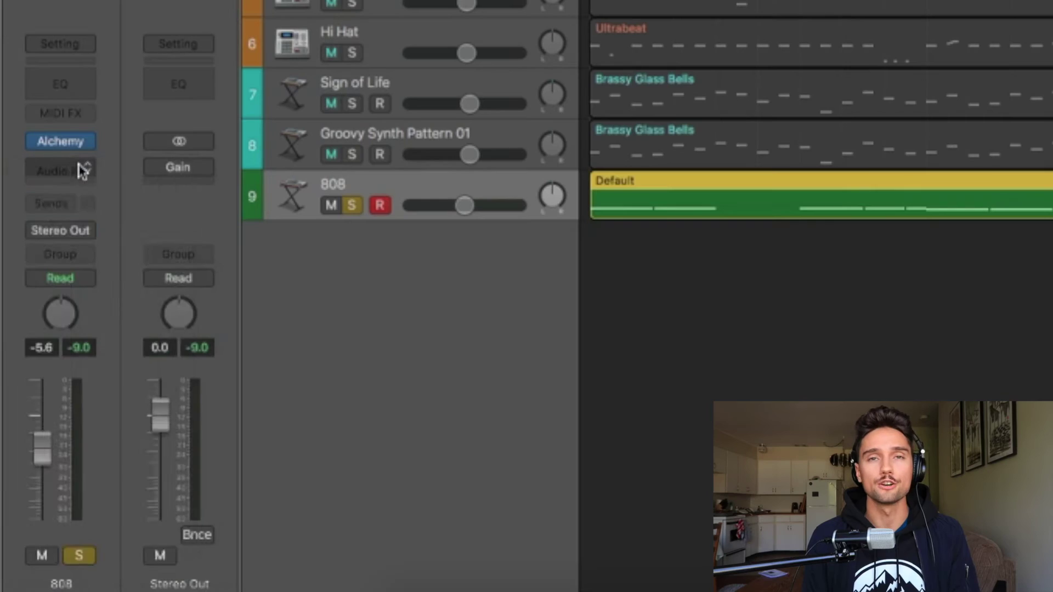
- Insert an Exciter in the next Audio FX slot and load its Vocal Edge preset
{"action": "left_click", "coordinate": [80, 170]}
{"action": "left_click", "coordinate": [227, 255]}
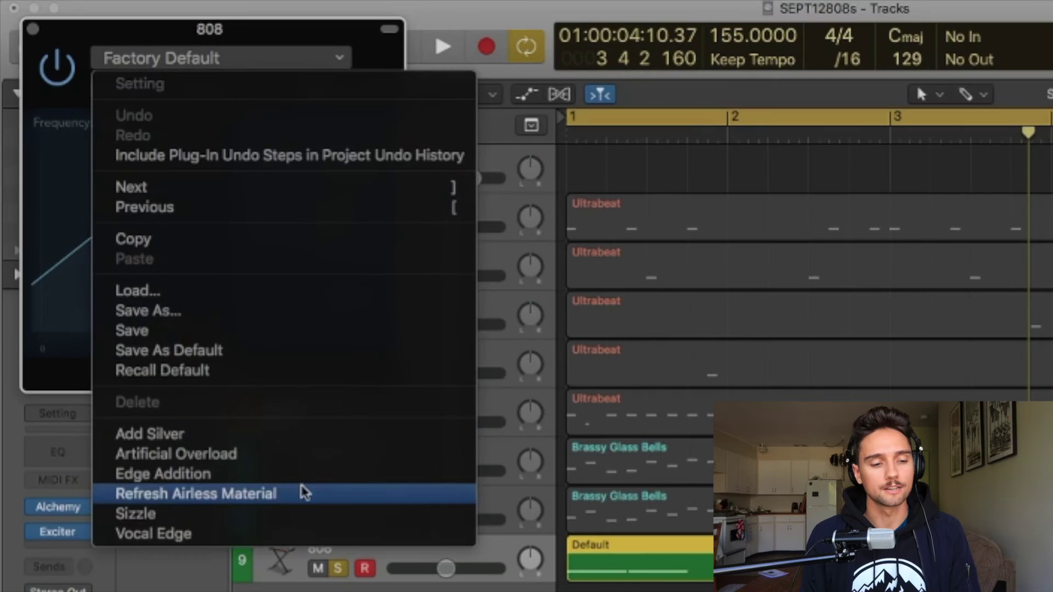
{"action": "left_click", "coordinate": [265, 534]}
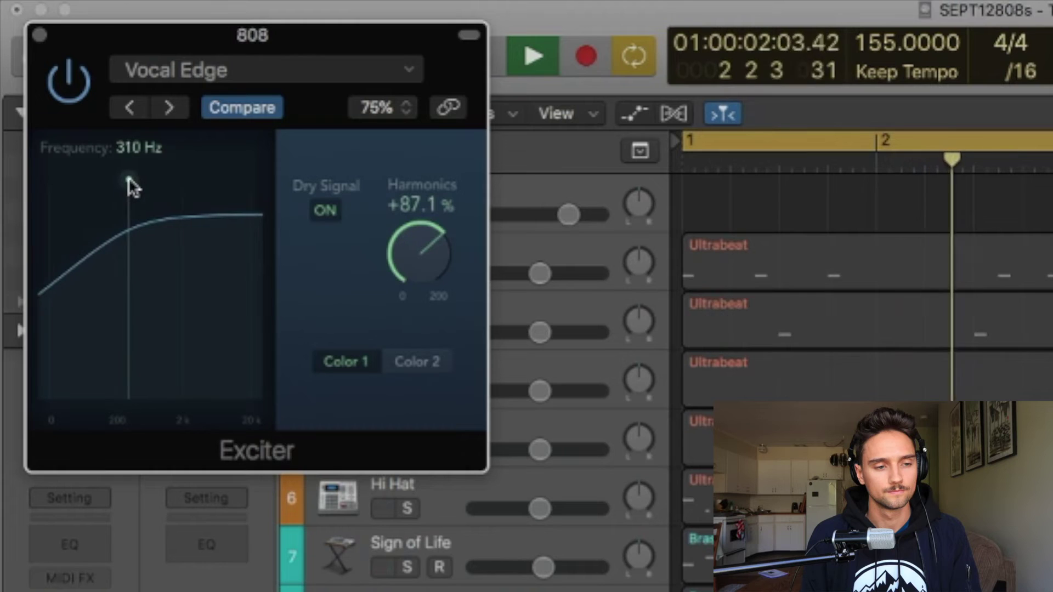
- Lower the Exciter frequency from 310 Hz to 90 Hz
{"action": "left_click_drag", "start_coordinate": [128, 177], "coordinate": [92, 177]}
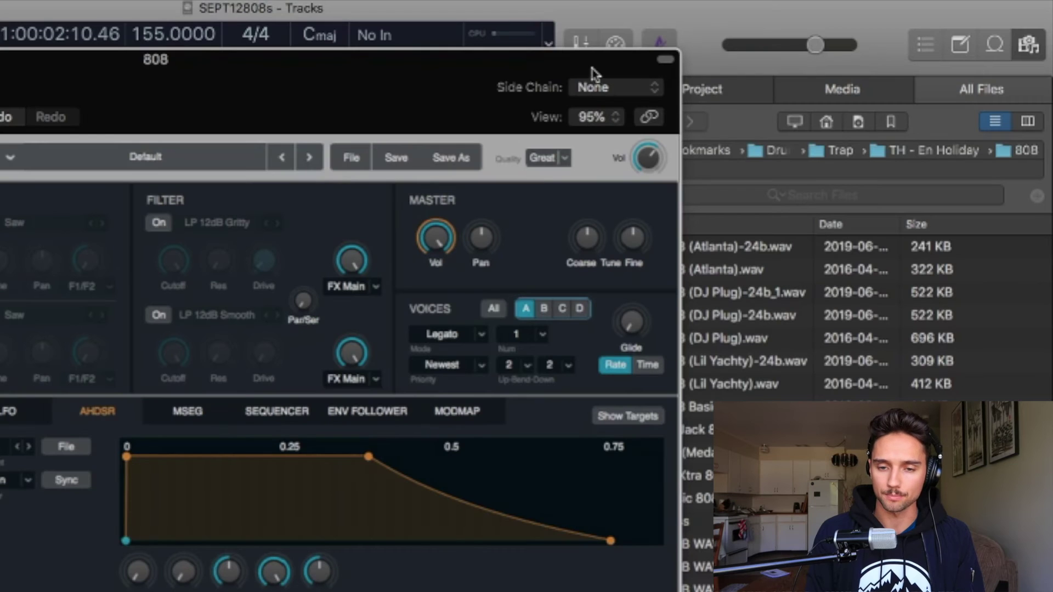
- Drop 'nm - all girls are the same 808-24b.wav' onto Alchemy's Source A Sampler zone
{"action": "scroll", "coordinate": [855, 341], "scroll_direction": "down", "scroll_amount": 10}
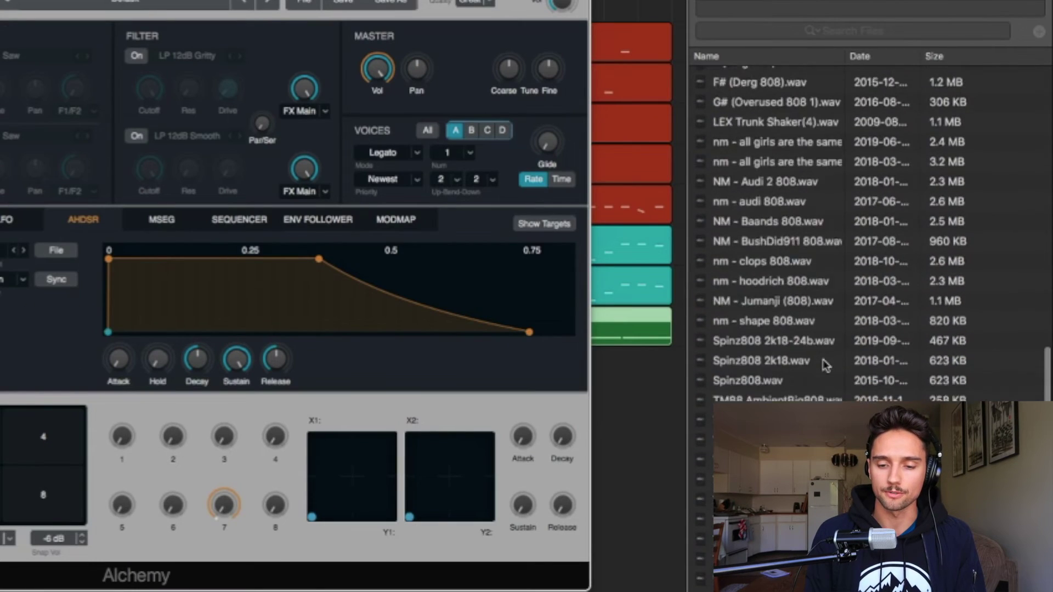
{"action": "scroll", "coordinate": [826, 365], "scroll_direction": "down", "scroll_amount": 1}
{"action": "left_click_drag", "start_coordinate": [776, 122], "coordinate": [0, 105]}
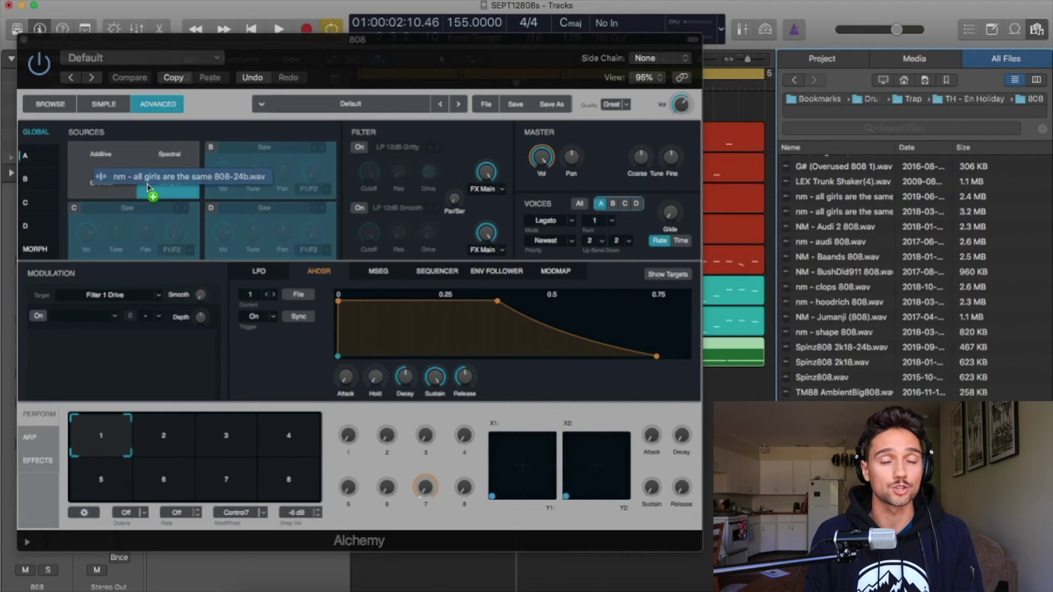
{"action": "mouse_move", "coordinate": [148, 184]}
{"action": "left_mouse_down"}
{"action": "mouse_move", "coordinate": [128, 159]}
{"action": "mouse_move", "coordinate": [135, 177]}
{"action": "mouse_move", "coordinate": [154, 154]}
{"action": "mouse_move", "coordinate": [152, 178]}
{"action": "left_mouse_up"}
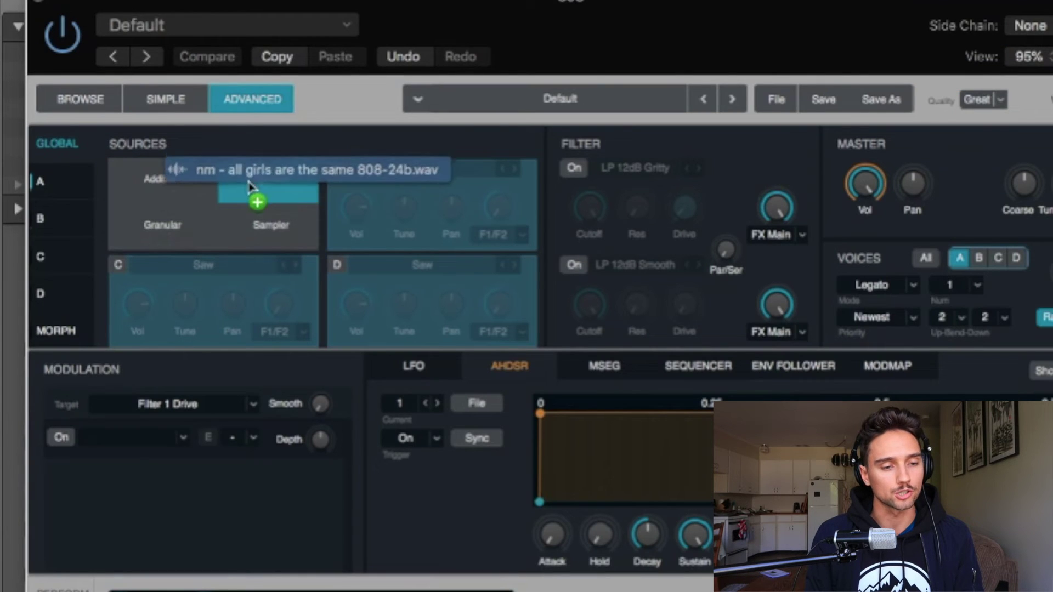
{"action": "left_click_drag", "start_coordinate": [244, 222], "coordinate": [277, 228]}
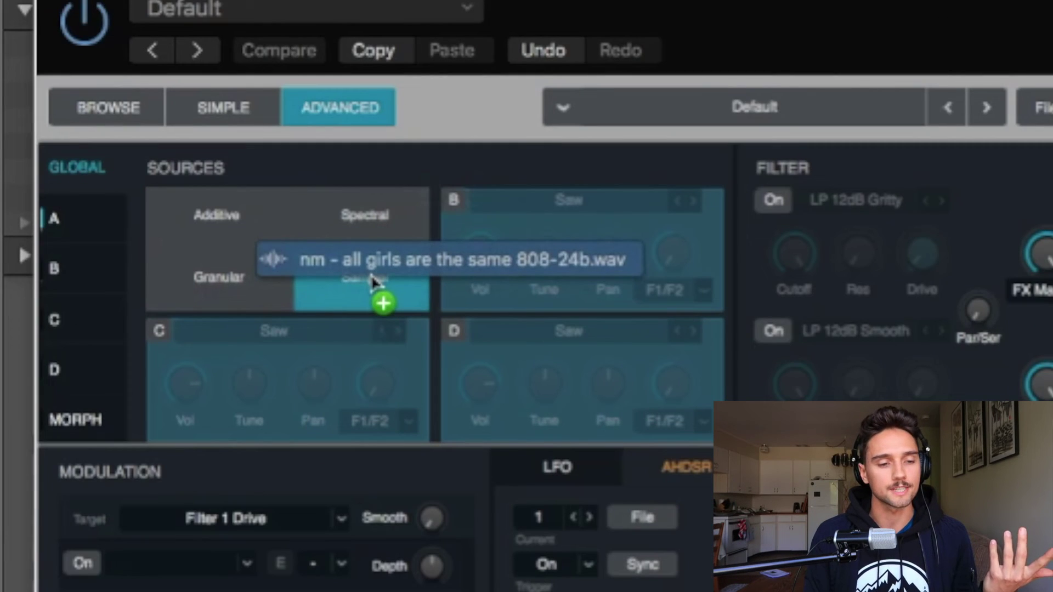